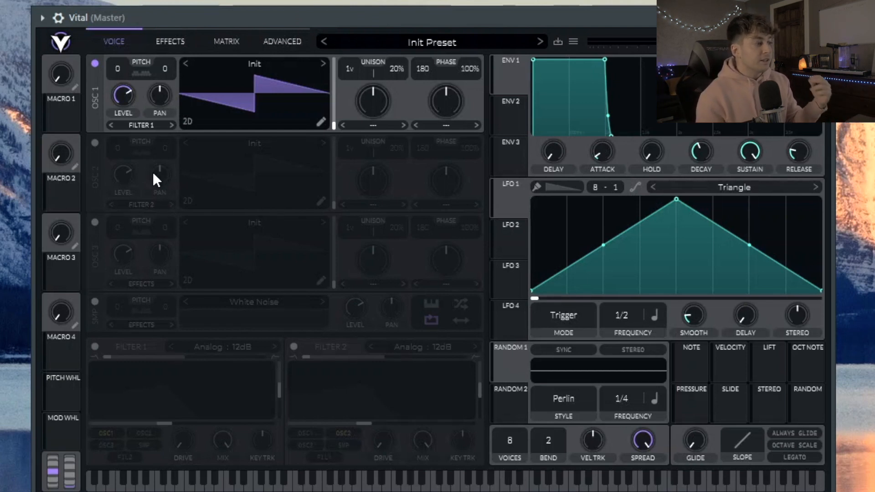
- Enable the white noise sampler and route its output to Filter 2
click(95, 301)
click(129, 324)
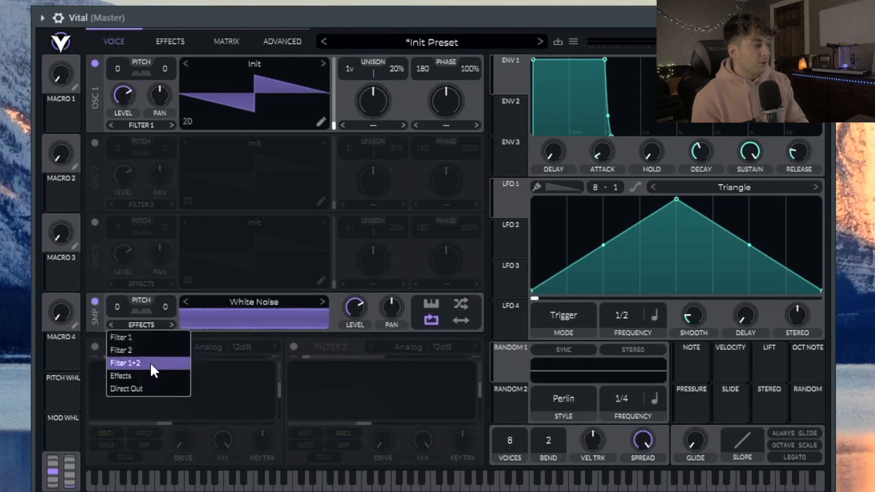
click(149, 351)
- Set Filter 2 to an Analog 24dB high-pass with minimum resonance and a raised cutoff, and switch off oscillator 1 to isolate the noise
drag(312, 359, 524, 348)
drag(478, 391, 478, 439)
click(473, 347)
click(95, 64)
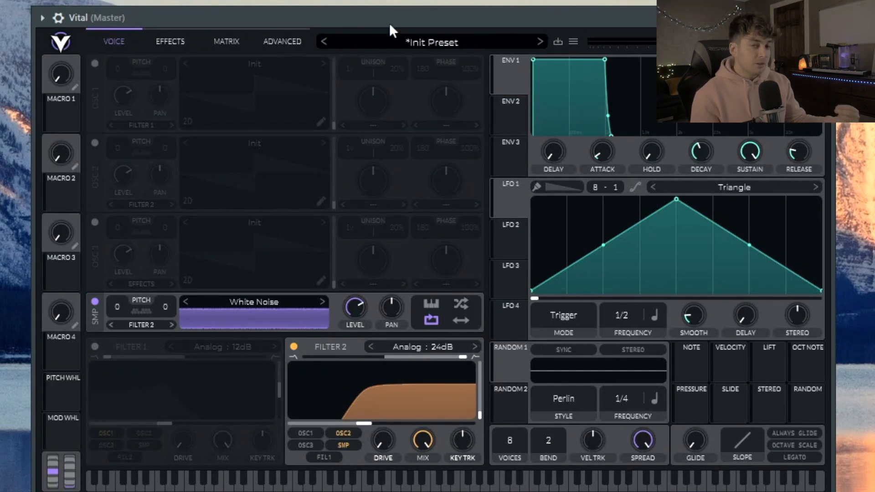
drag(372, 412, 406, 438)
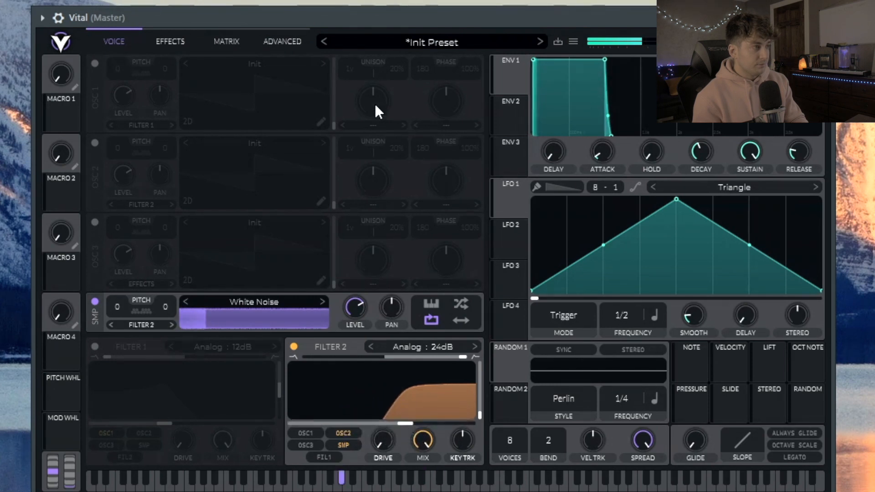
- Re-enable oscillator 1, lower the noise level to zero, and control that level with Macro 1 turned well up
click(95, 63)
drag(355, 308, 319, 478)
drag(59, 108, 355, 336)
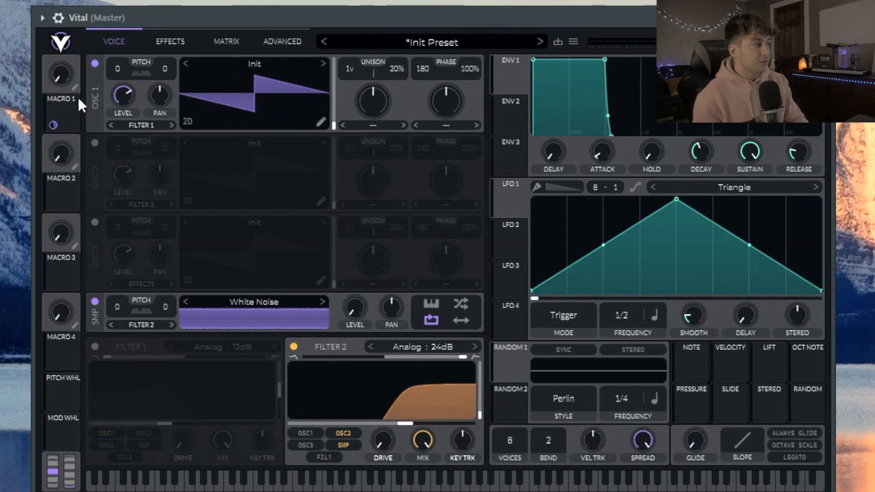
drag(60, 74, 60, 39)
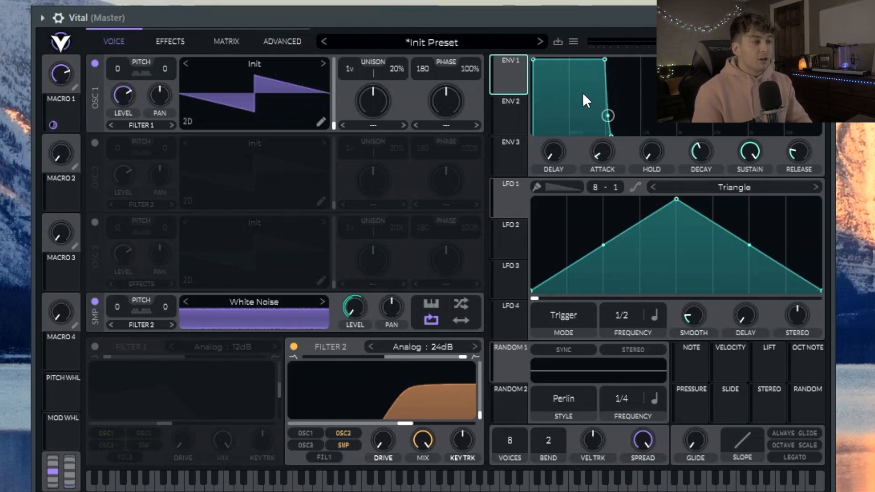
- Shape Envelope 1 with a shorter decay, full sustain and a slightly longer attack
drag(609, 62, 540, 237)
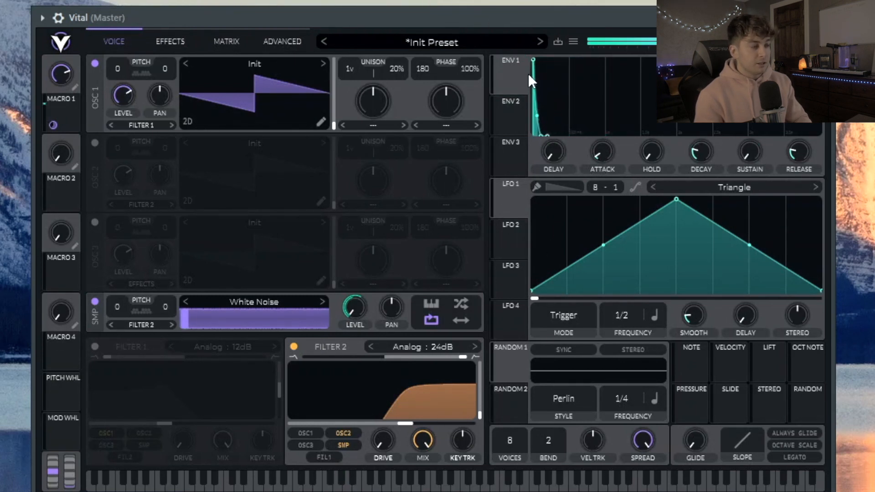
mouse_move(696, 150)
mouse_down()
mouse_move(695, 128)
mouse_move(693, 136)
mouse_up()
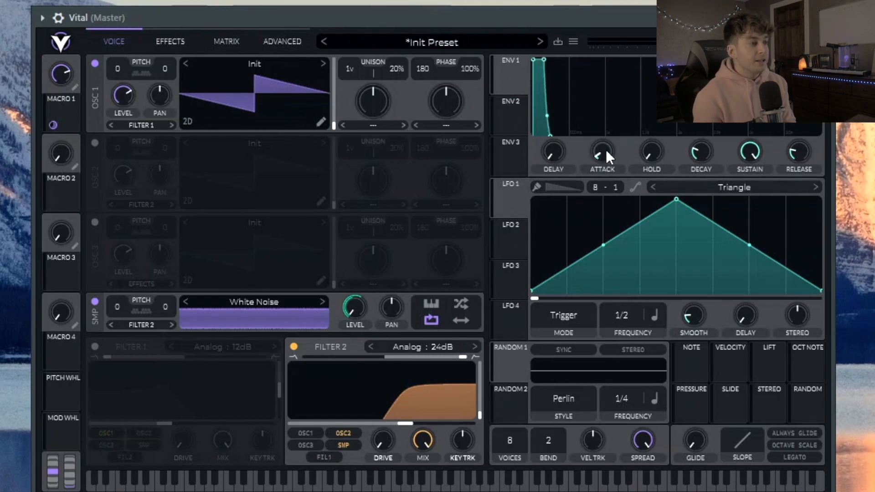
drag(604, 148, 604, 119)
drag(815, 64, 814, 33)
drag(555, 94, 556, 42)
drag(601, 149, 602, 157)
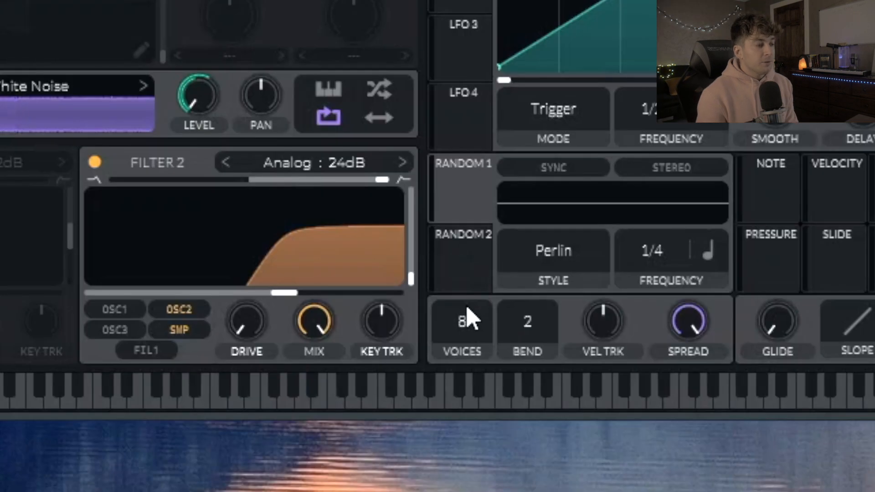
- Set the number of voices to 1
drag(511, 437, 511, 444)
drag(462, 321, 461, 337)
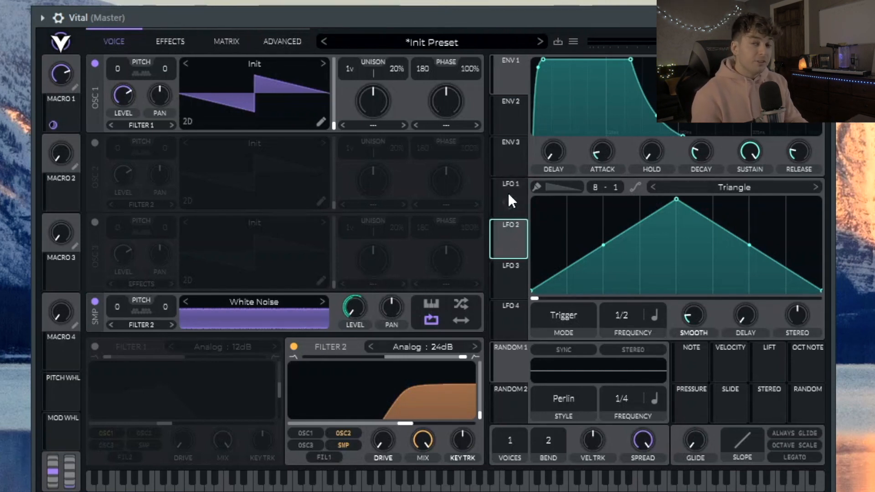
- Enable the Multiband compressor effect with its release at 25%, and shorten Envelope 1's release
click(171, 39)
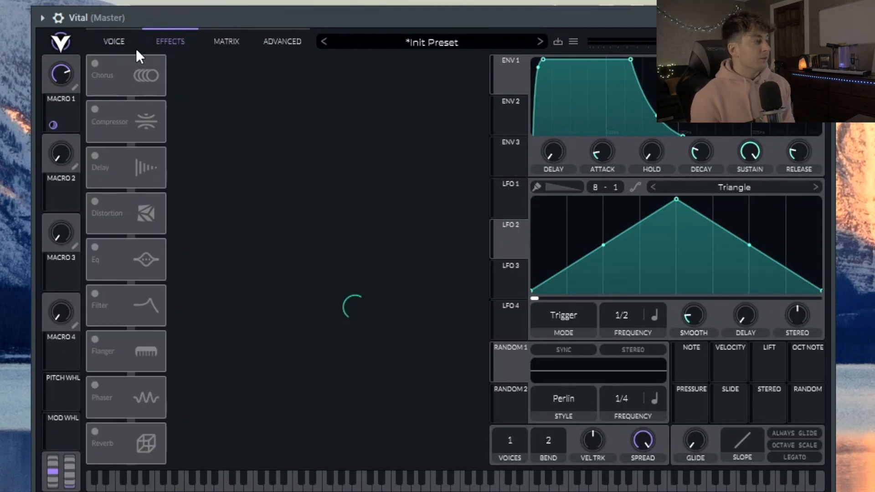
click(96, 109)
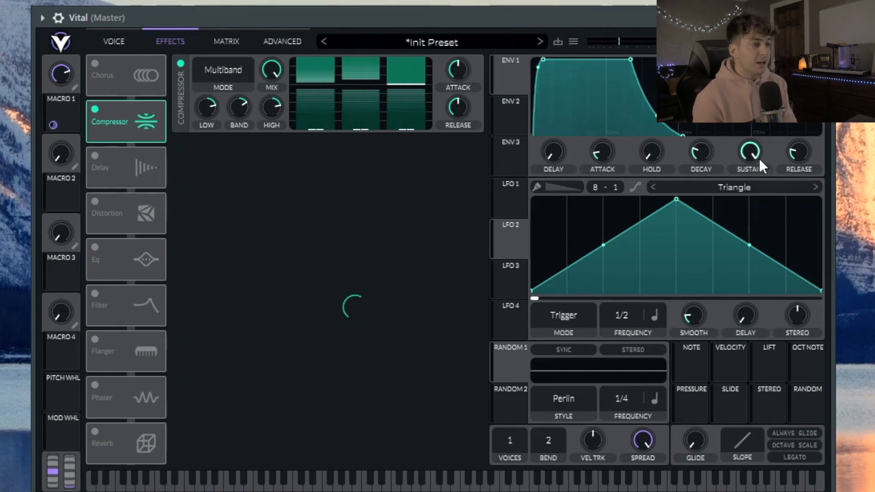
mouse_move(799, 152)
mouse_down()
mouse_move(799, 164)
mouse_move(794, 146)
mouse_up()
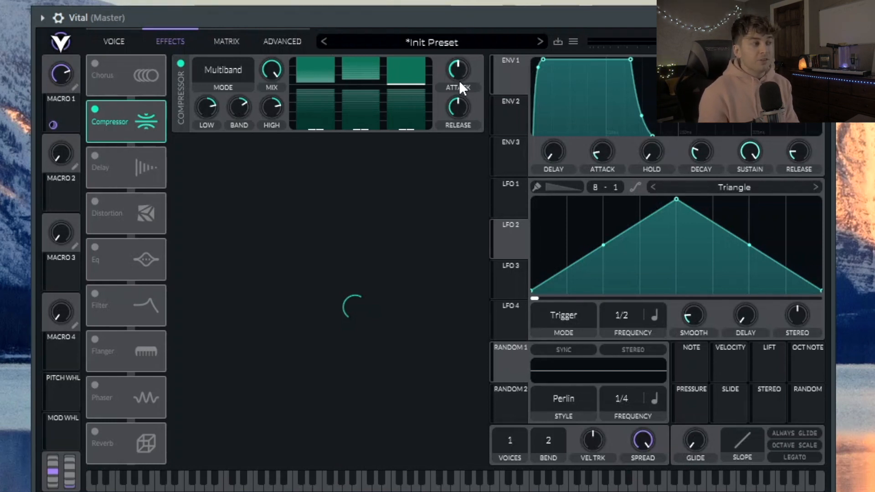
drag(457, 108, 445, 143)
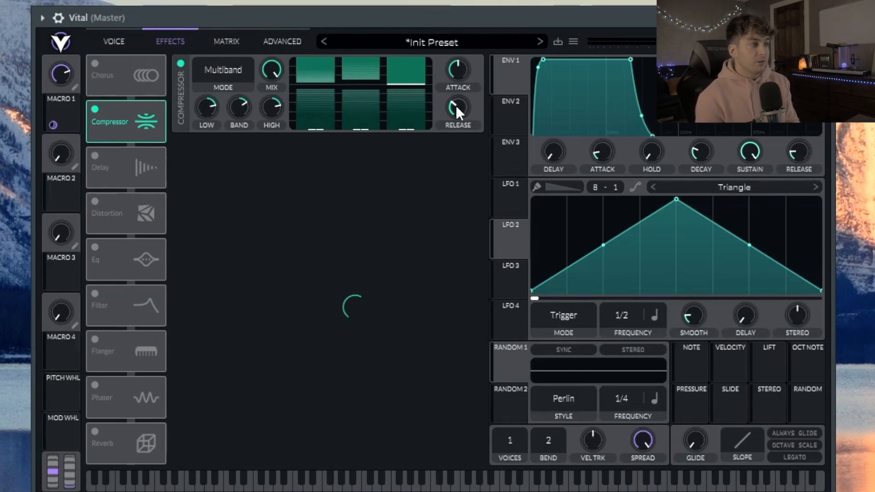
mouse_move(457, 108)
mouse_down()
mouse_move(452, 149)
mouse_move(474, 17)
mouse_move(461, 119)
mouse_up()
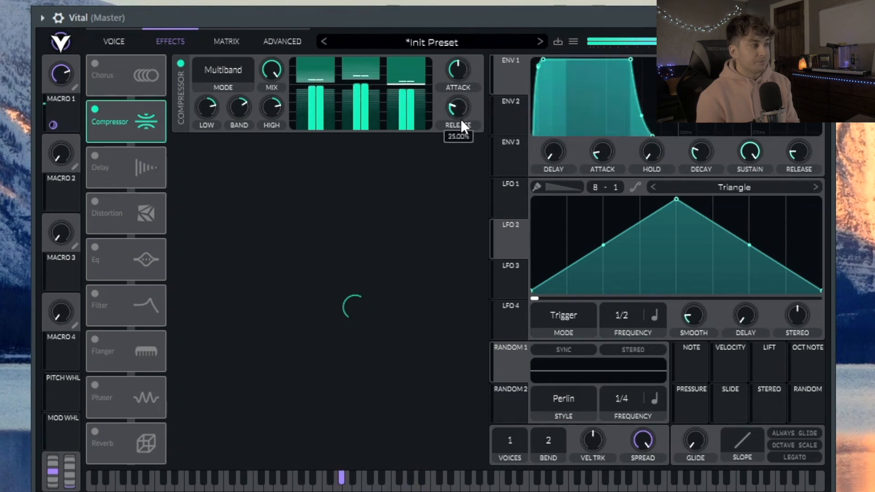
- Enable the Analog 12dB filter effect at the start of the effects chain and raise its low-pass cutoff
click(95, 293)
drag(118, 311, 135, 72)
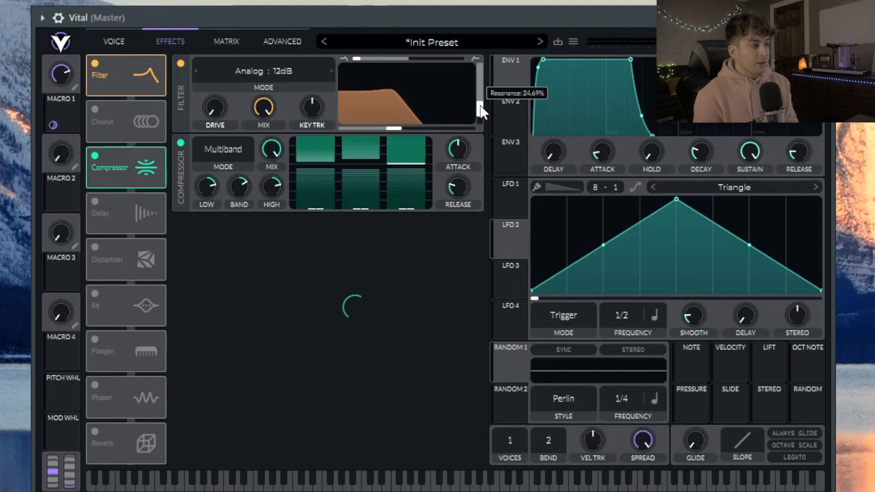
drag(392, 126, 461, 143)
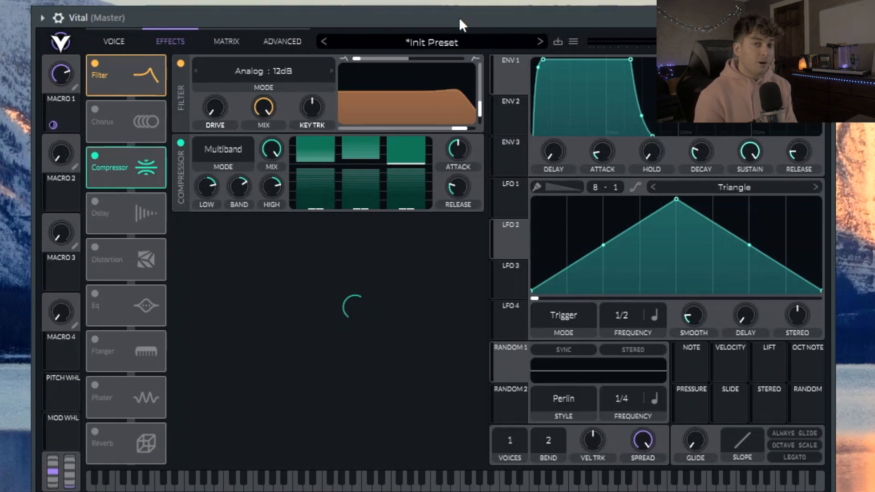
- Fine-tune the filter effect's cutoff during playback and set its resonance to about 19%
key(space)
drag(455, 130, 452, 129)
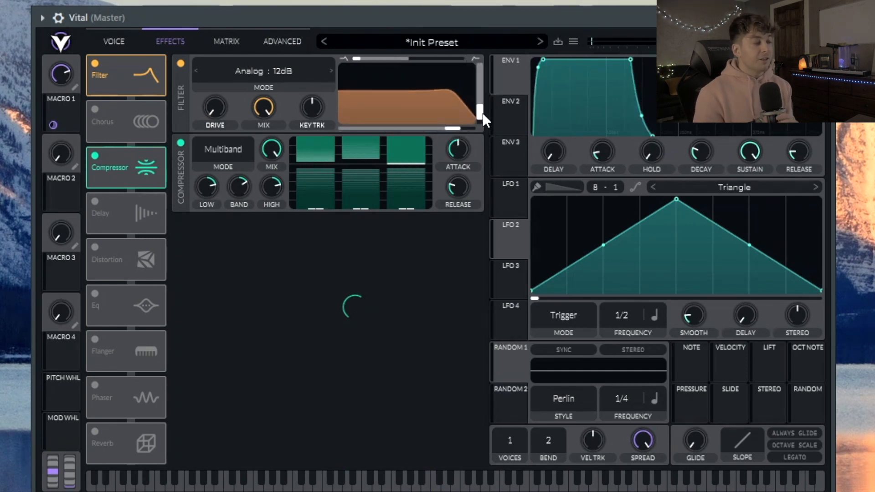
drag(482, 112, 483, 103)
key(space)
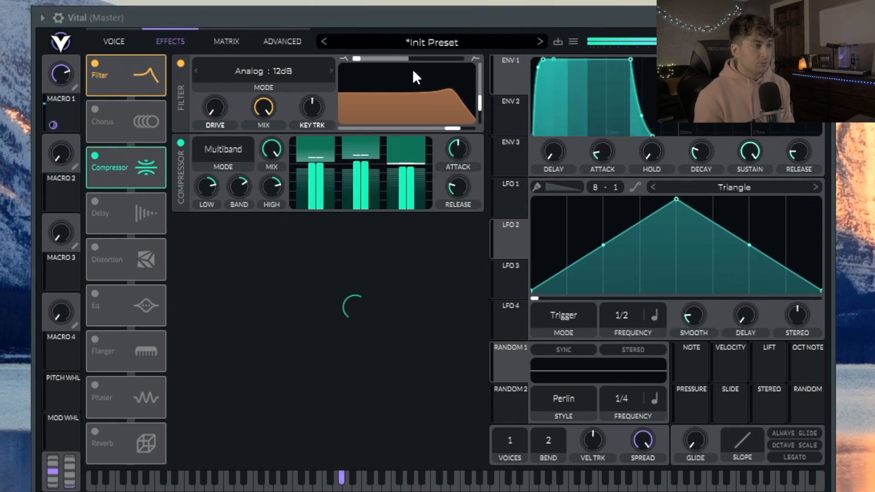
drag(457, 129, 484, 114)
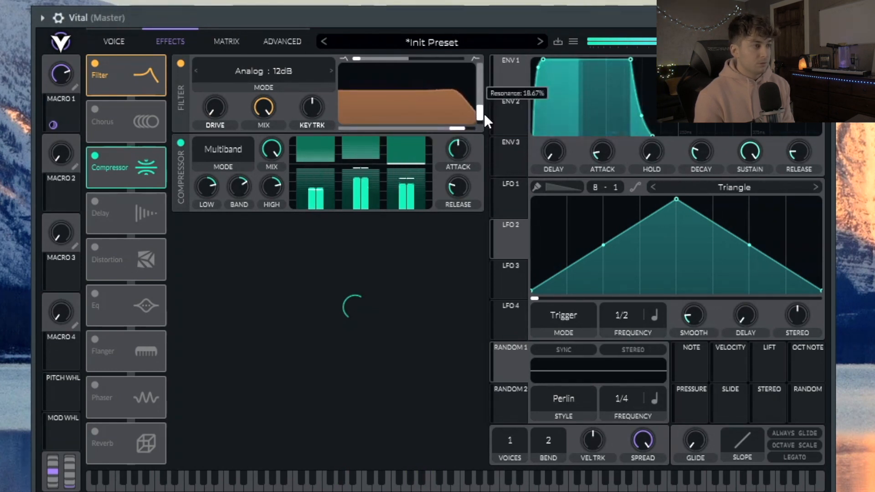
- Enable the chorus effect with a reduced mix and place it after the compressor
click(96, 109)
drag(462, 142, 447, 162)
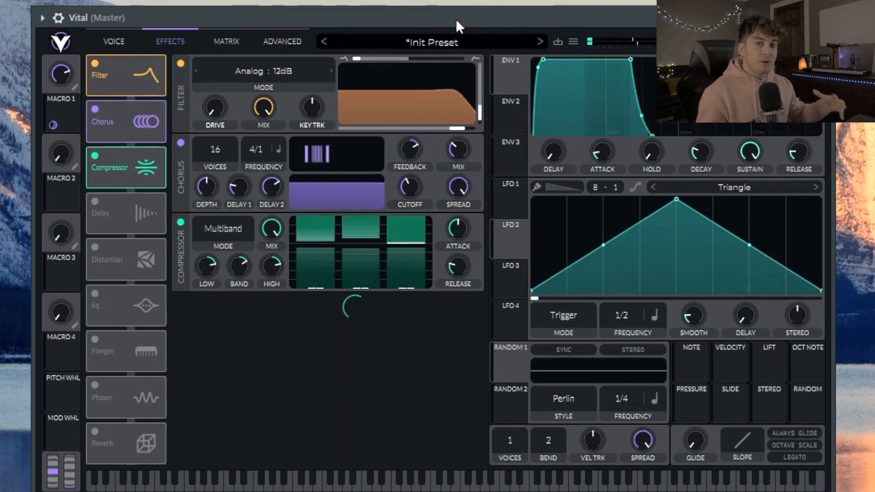
drag(135, 114, 132, 160)
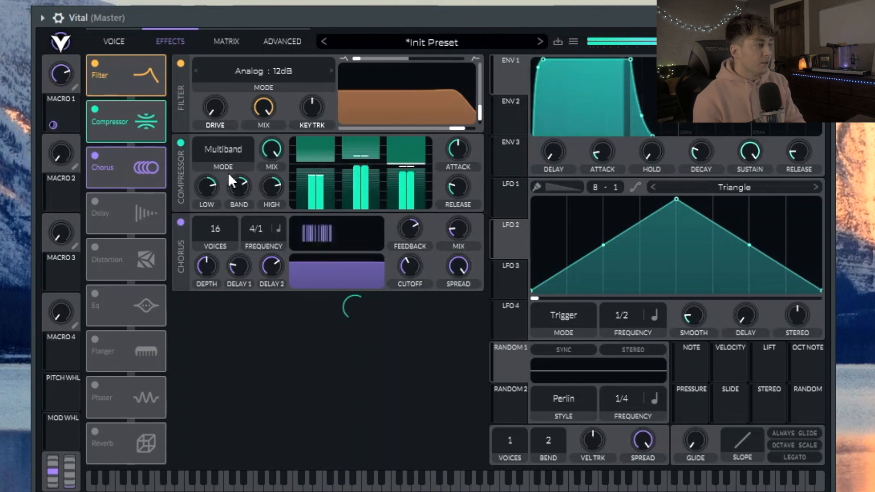
- Enable the EQ with a low cut, boost the mid band by about 5.6 dB, and raise the resonance at the low cut
click(95, 294)
drag(374, 331, 425, 321)
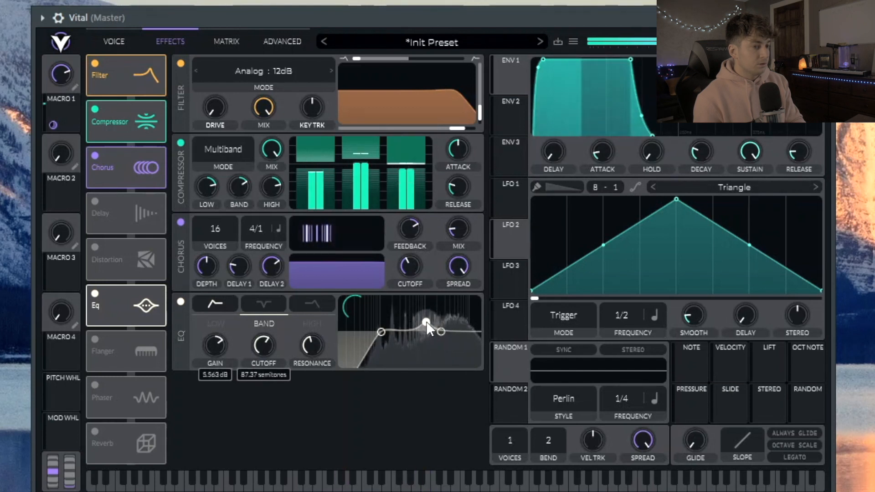
scroll(426, 321, up, 2)
mouse_move(385, 332)
mouse_down()
mouse_move(428, 321)
mouse_move(386, 325)
mouse_up()
scroll(383, 326, up, 2)
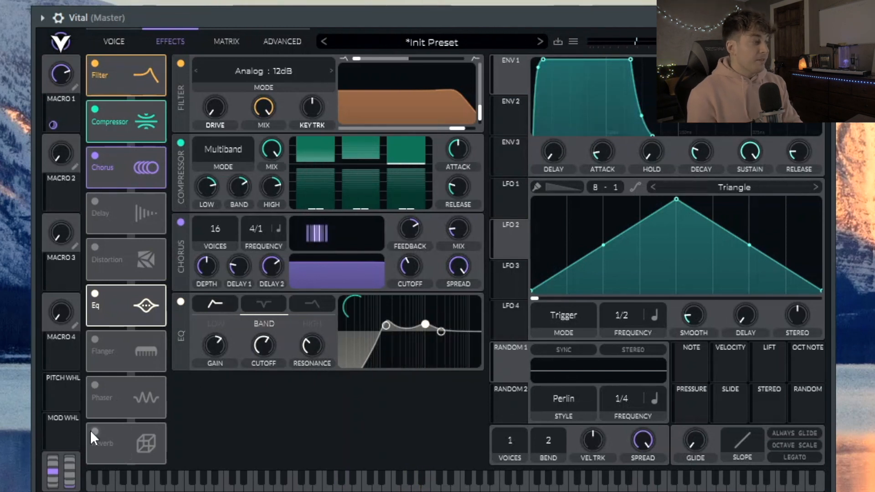
- Enable the reverb effect and set its mix to 26%
click(94, 431)
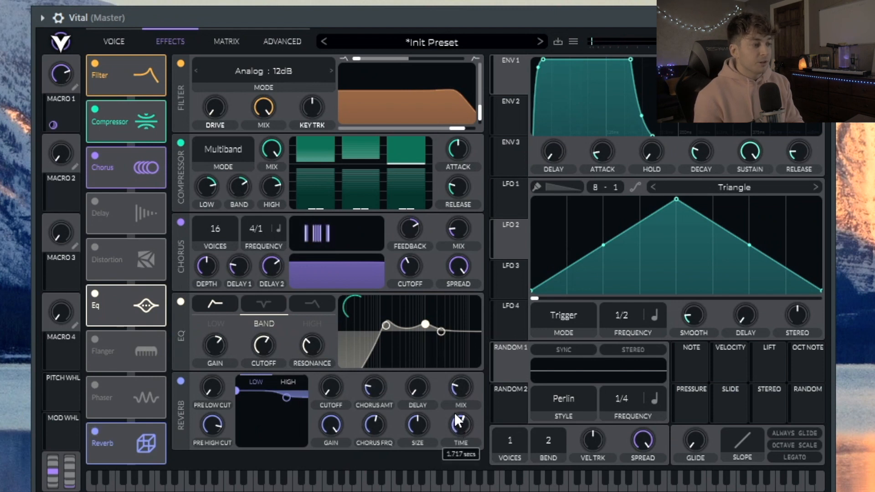
drag(467, 387, 463, 387)
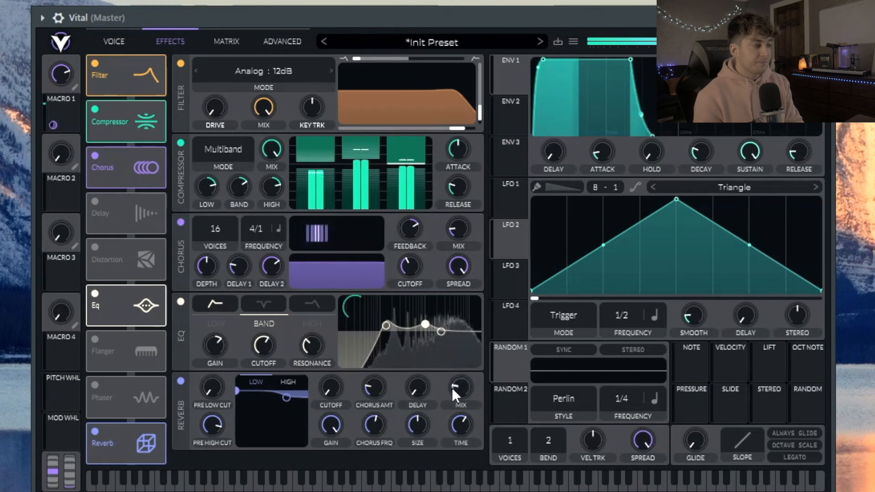
drag(466, 379, 462, 371)
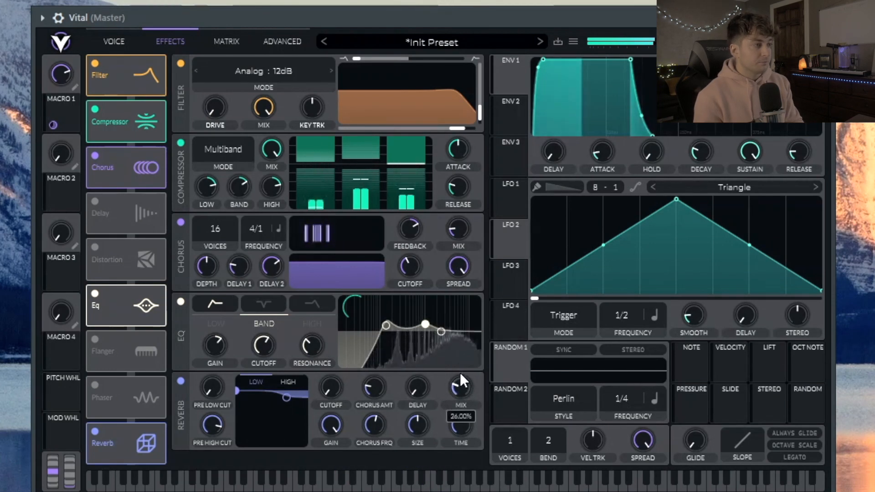
- Route the sine-shaped LFO 1 to oscillator 1's phase and assign Macro 2 to control the modulation amount
click(123, 40)
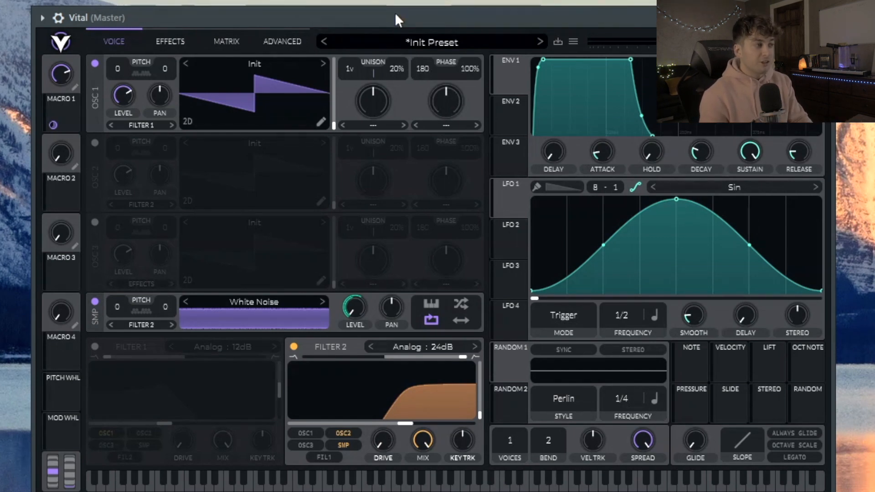
drag(419, 68, 436, 3)
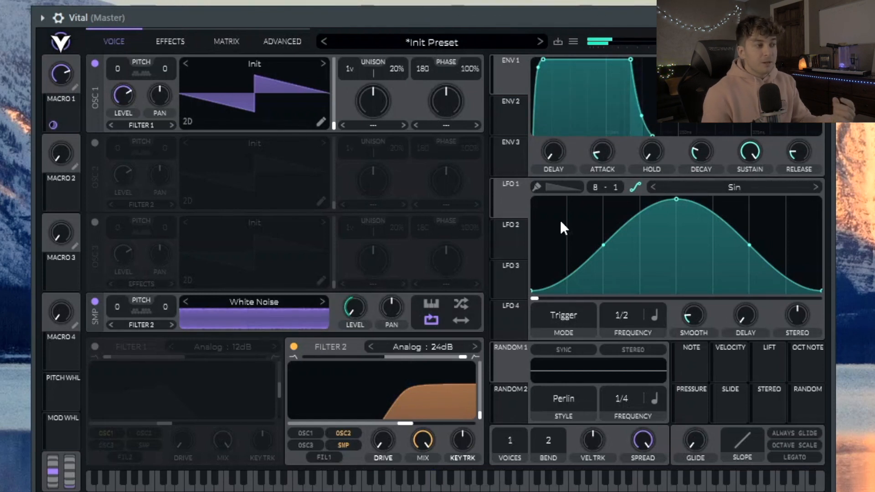
drag(510, 196, 422, 72)
right_click(423, 84)
click(446, 113)
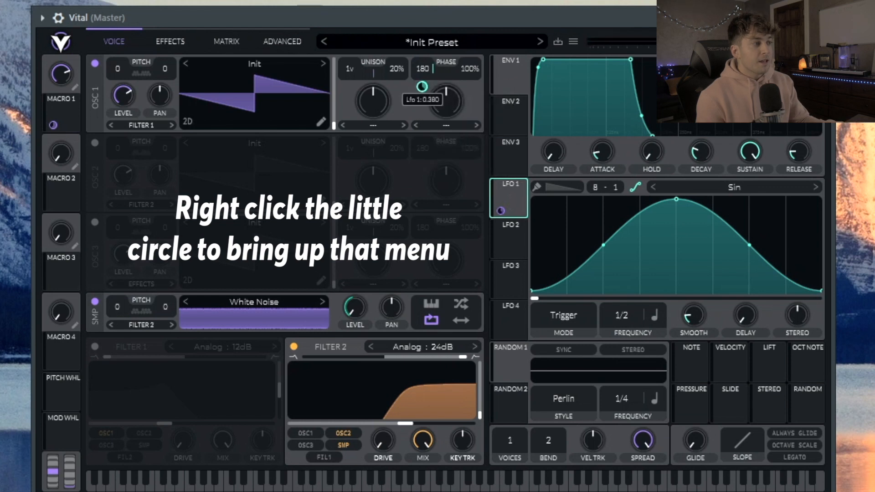
drag(422, 86, 422, 91)
drag(63, 188, 409, 86)
- Set LFO 1's frequency to 1/16 and its mode to Sync
drag(613, 314, 642, 242)
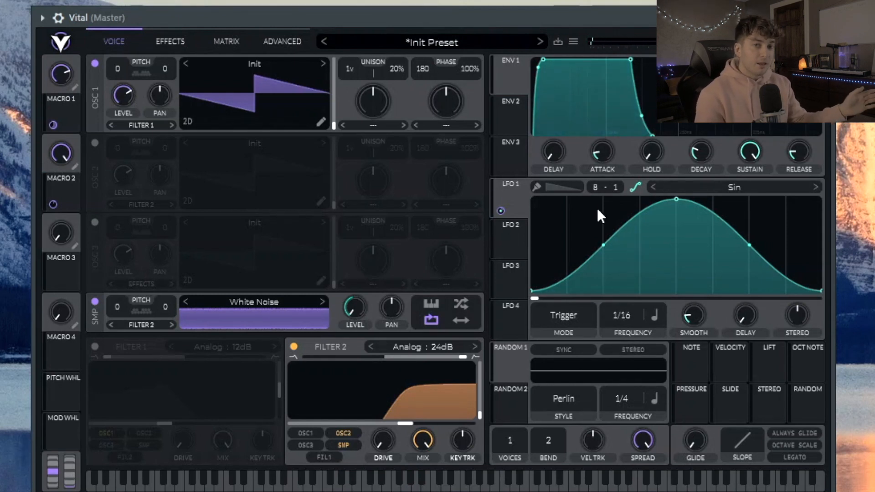
click(570, 334)
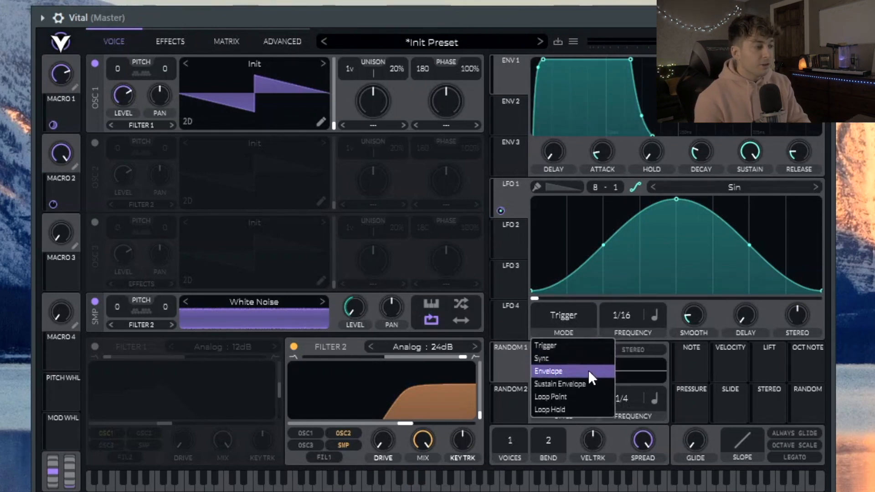
click(584, 358)
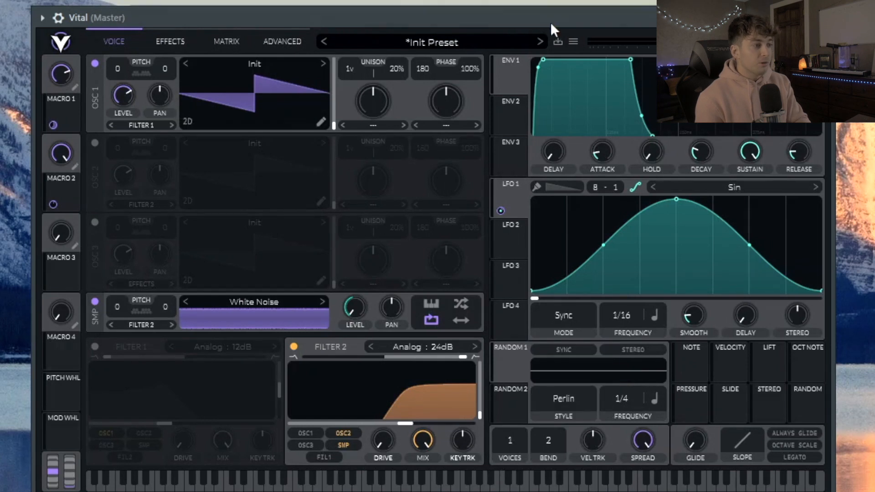
- Rename Macro 2 as vibrato and turn its amount down low
drag(44, 165, 29, 330)
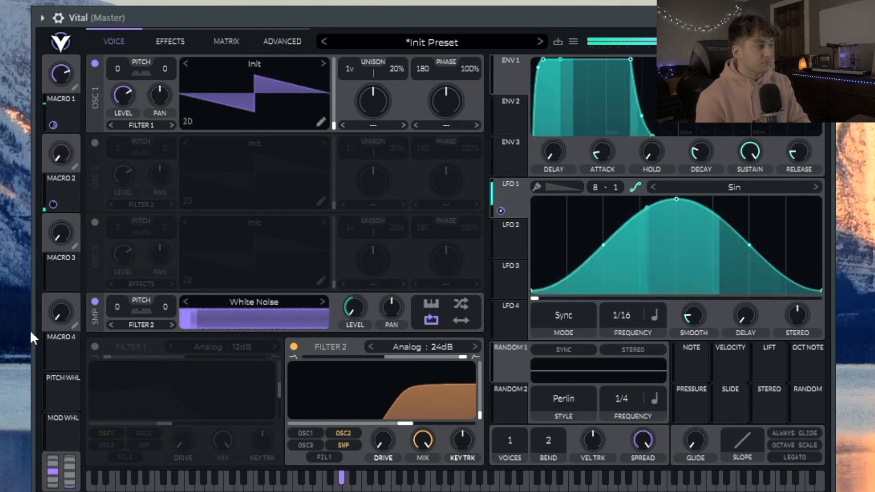
click(75, 168)
text(vibrato)
key(Return)
drag(59, 150, 60, 135)
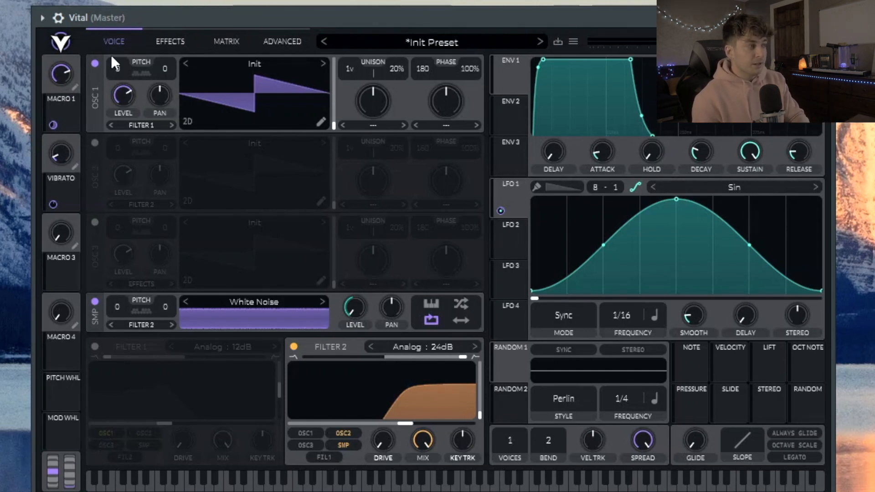
mouse_move(67, 148)
mouse_down()
mouse_move(67, 136)
mouse_move(56, 162)
mouse_up()
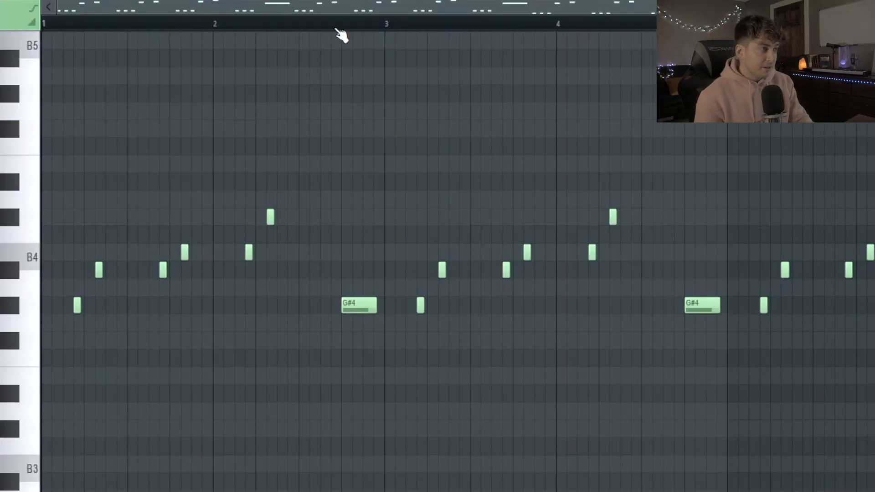
- Flatten LFO 2's triangle shape by setting the values of its start point and peak point to 0.50
click(337, 27)
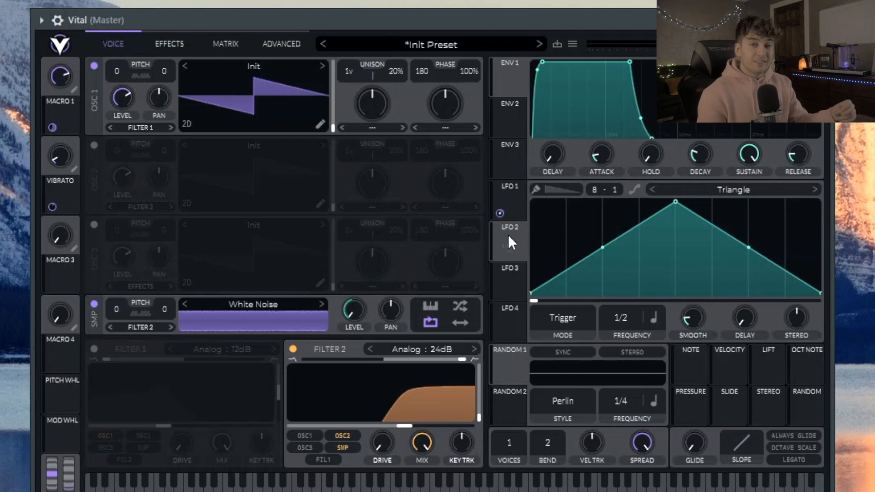
right_click(531, 292)
click(561, 312)
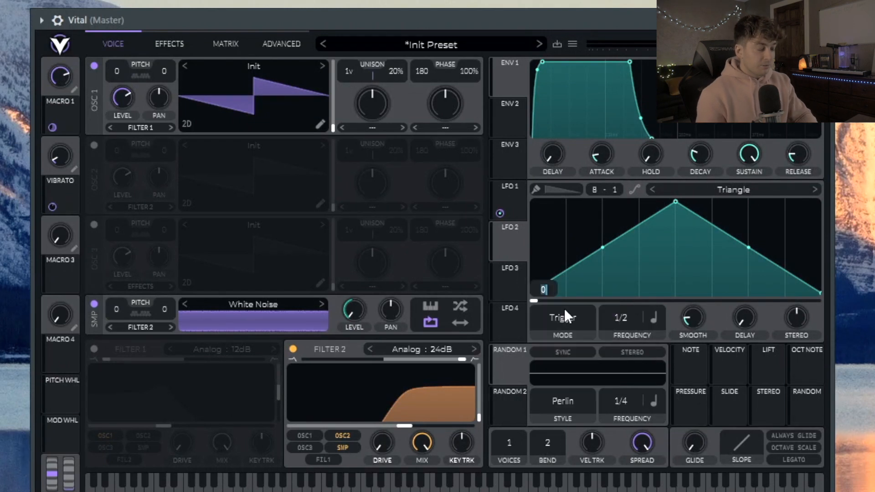
text(.50)
key(Return)
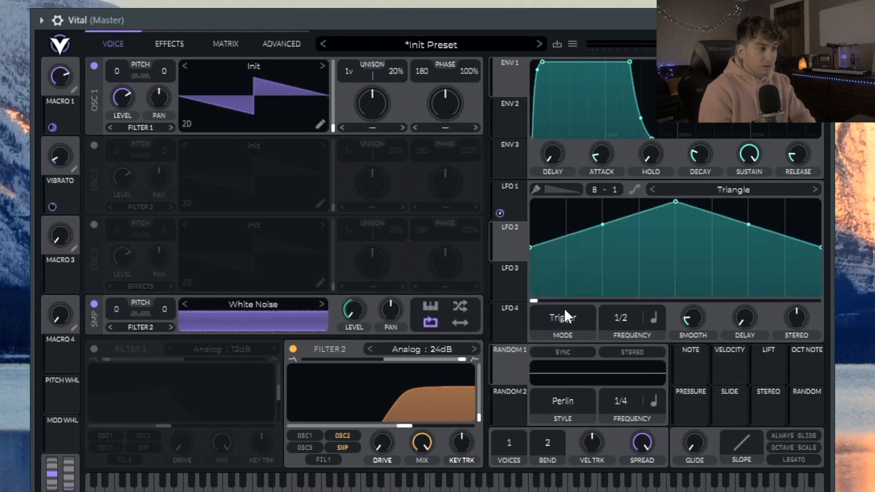
right_click(675, 202)
click(705, 247)
text(.50)
key(Return)
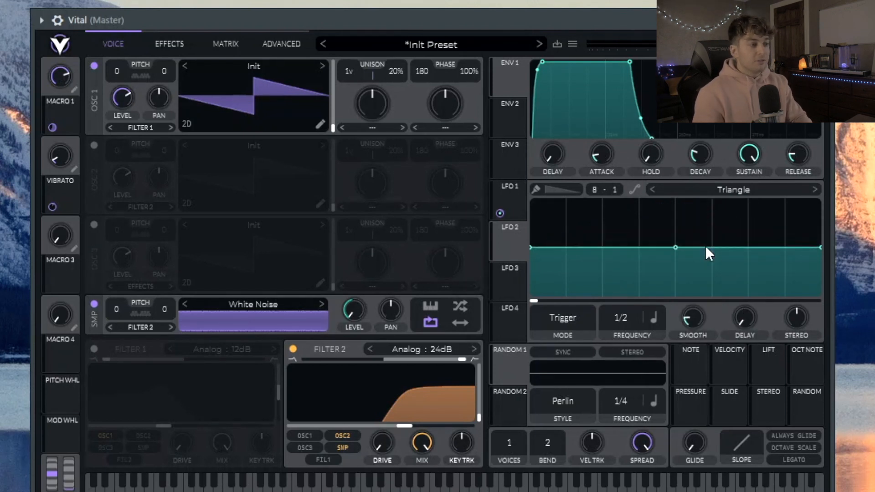
- Route LFO 2 to oscillator 1's fine pitch and configure the new modulation
drag(512, 236, 160, 92)
right_click(164, 88)
click(197, 121)
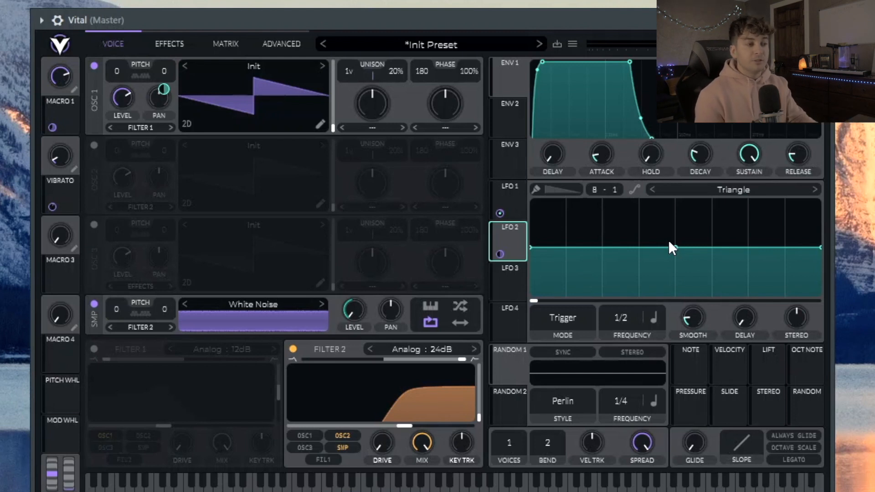
- Slope the second half of LFO 2 down to the lowest value at its end, with a frequency of 1/4
double_click(748, 248)
drag(747, 247, 818, 292)
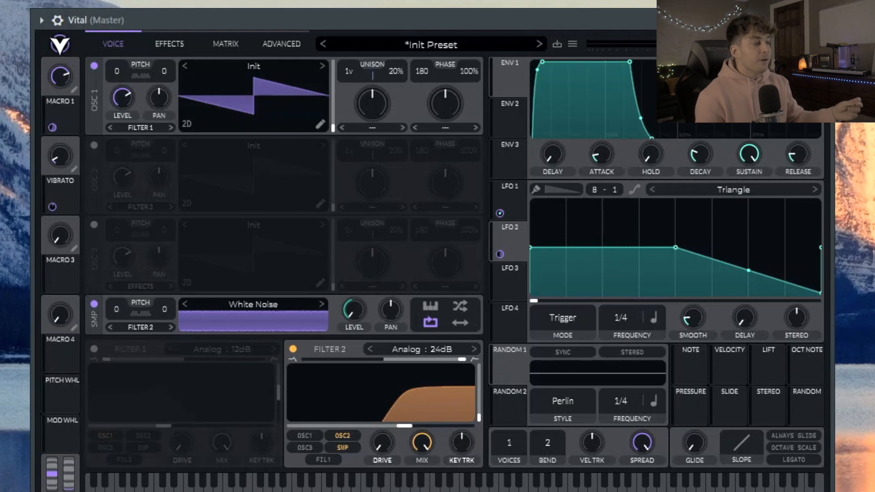
- Assign Macro 3 to control the amount of LFO 2's modulation on oscillator 1's pitch and play back the melody
mouse_move(164, 91)
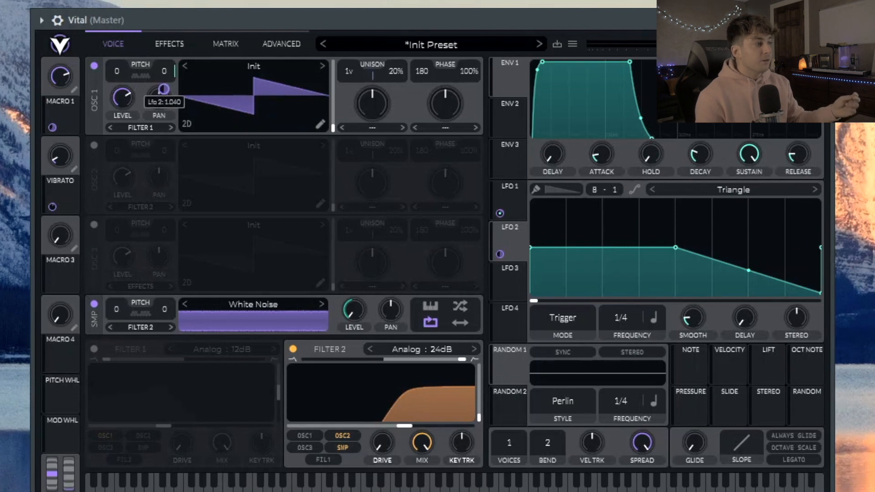
drag(57, 269, 150, 91)
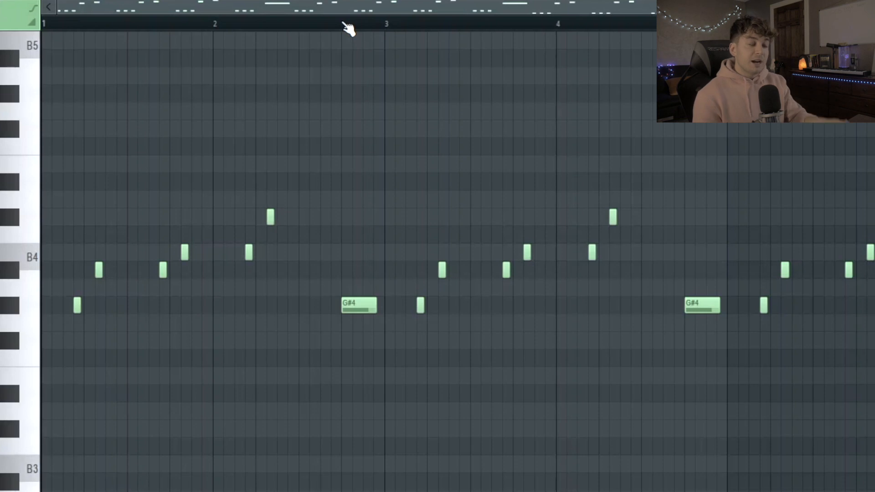
key(space)
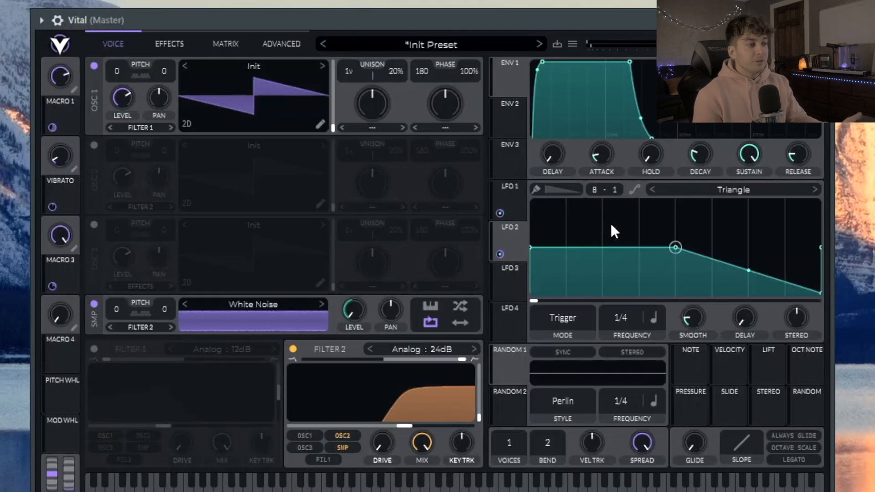
- Try sloping the second half of LFO 2 up to the maximum value and undo the change
drag(829, 292, 821, 203)
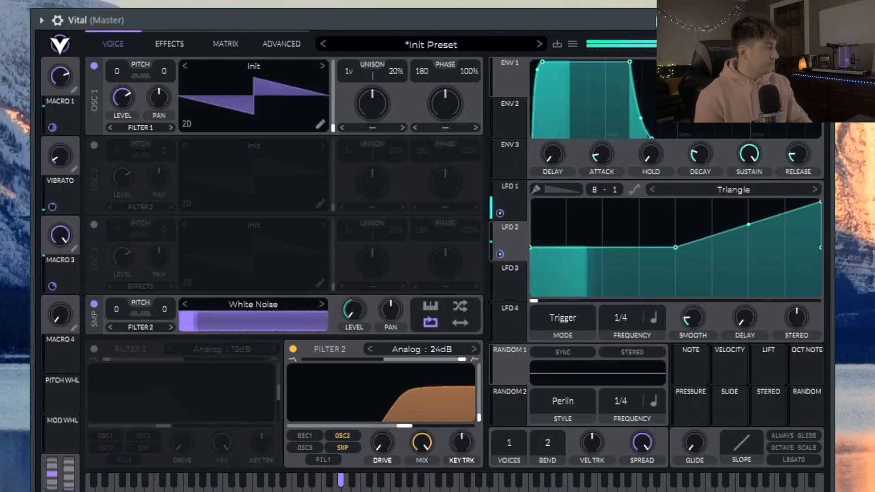
key(ctrl+z)
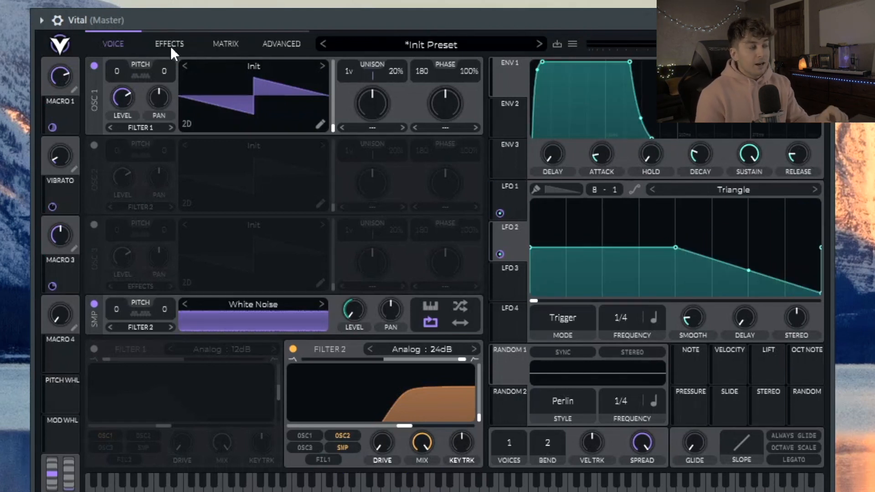
- Enable oscillator 2 with 4 unison voices and 5% detune
click(94, 145)
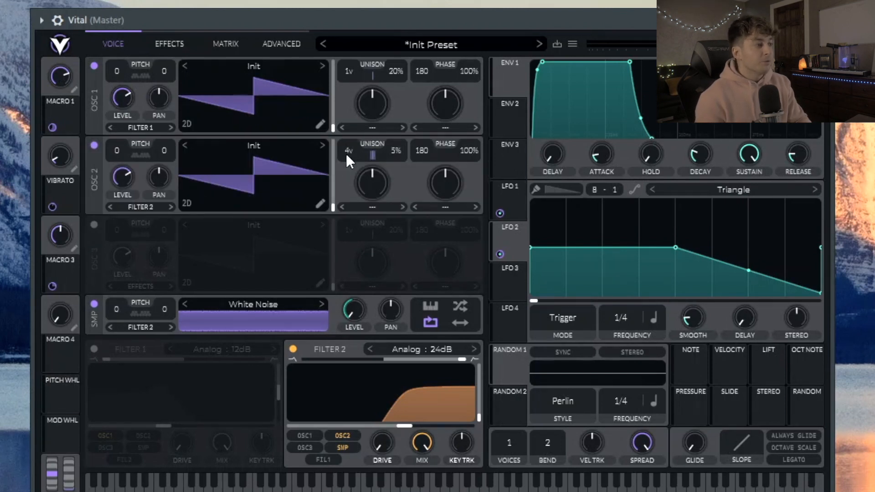
- Move the chorus ahead of the compressor in the effects chain
click(166, 40)
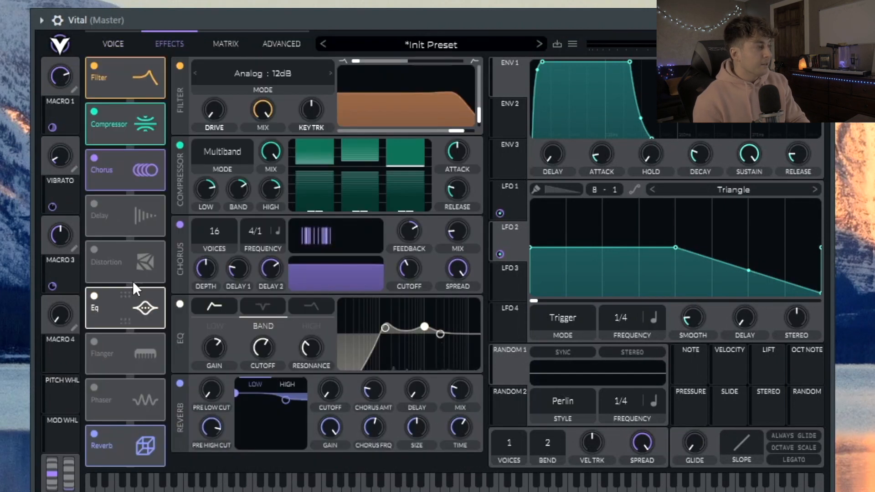
drag(133, 171, 130, 125)
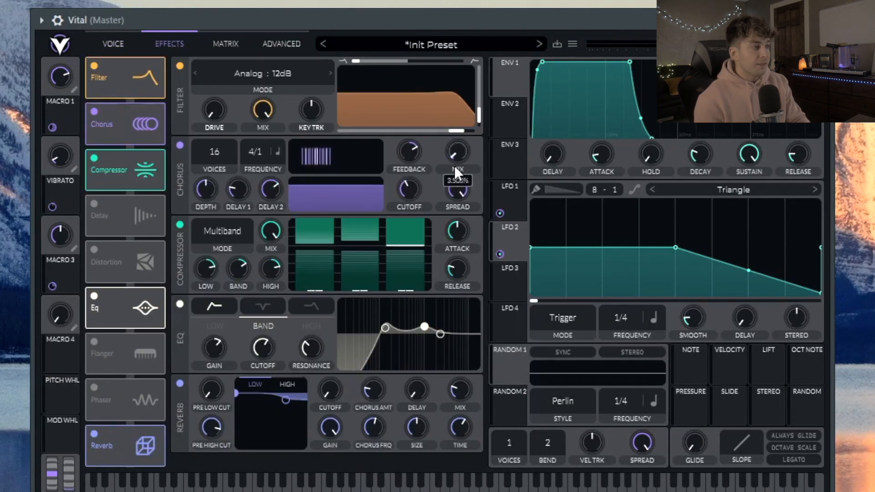
- Adjust the effects filter's resonance and set its cutoff to about 58.96 semitones while the melody plays
drag(478, 116, 460, 130)
key(space)
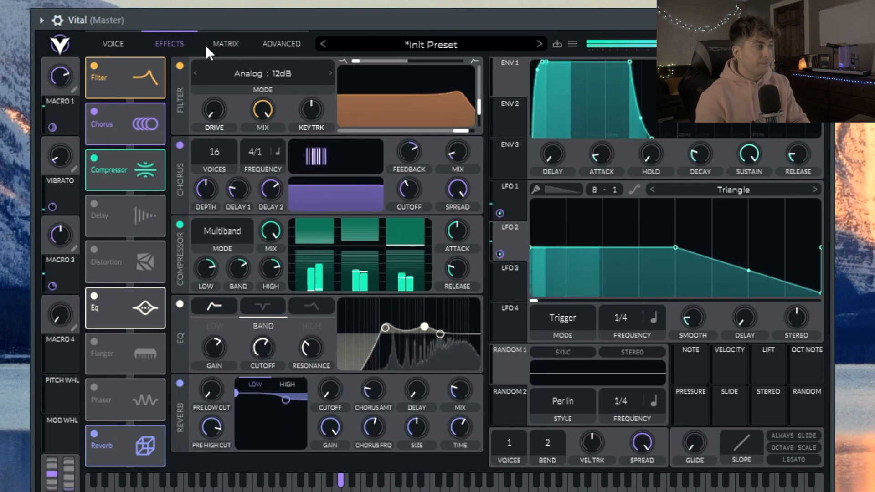
click(107, 45)
click(159, 41)
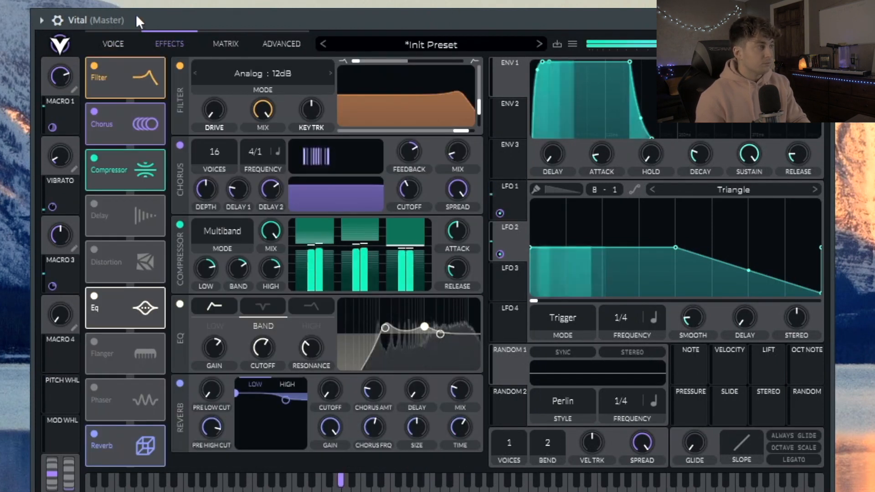
mouse_move(461, 130)
mouse_down()
mouse_move(447, 130)
mouse_move(461, 130)
mouse_up()
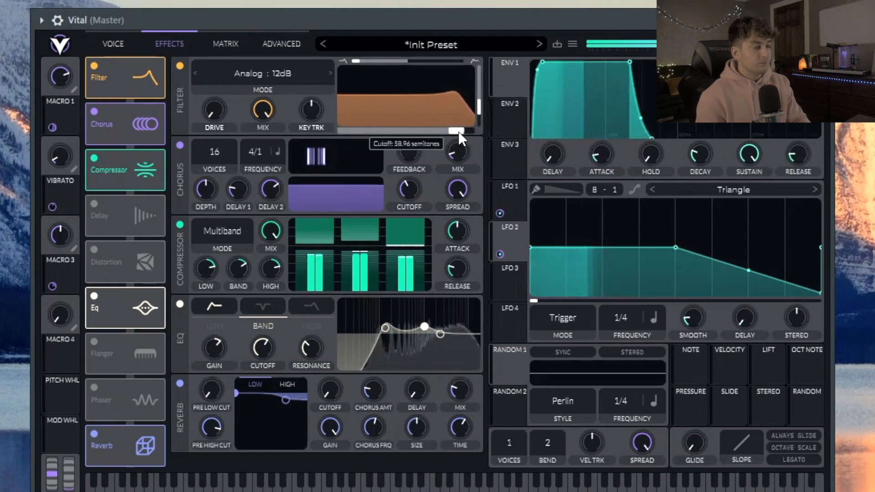
- Shape envelope 2 with a short decay and no sustain, and route it to the effects filter's lowered cutoff
click(508, 118)
drag(595, 63, 573, 188)
drag(508, 120, 392, 134)
- Fine-tune the effects filter's resonance and set envelope 2's modulation of the cutoff to about 72.96
drag(479, 110, 477, 112)
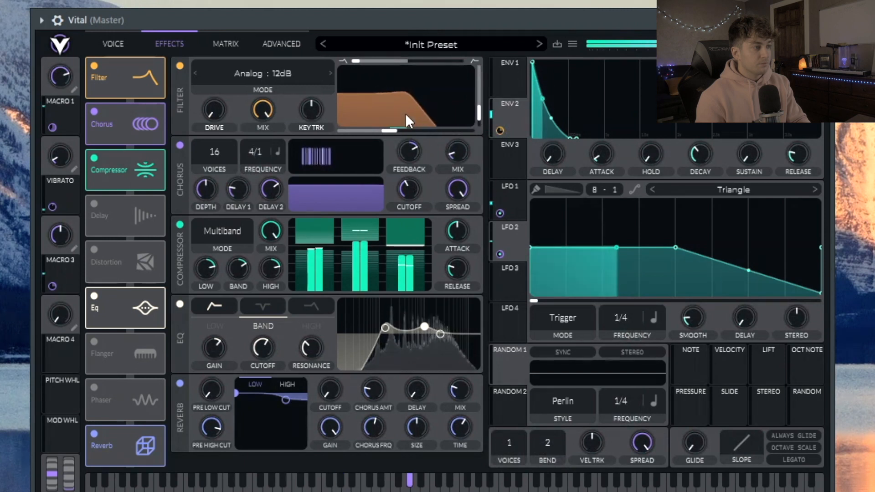
drag(405, 120, 406, 92)
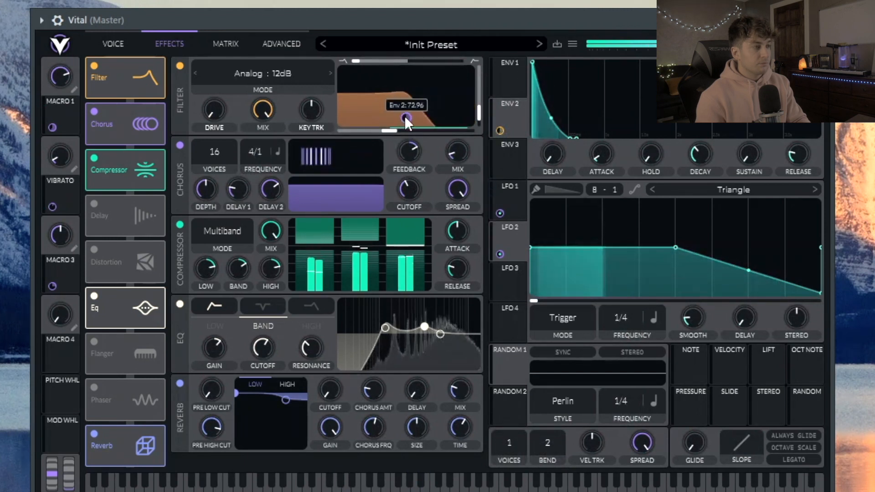